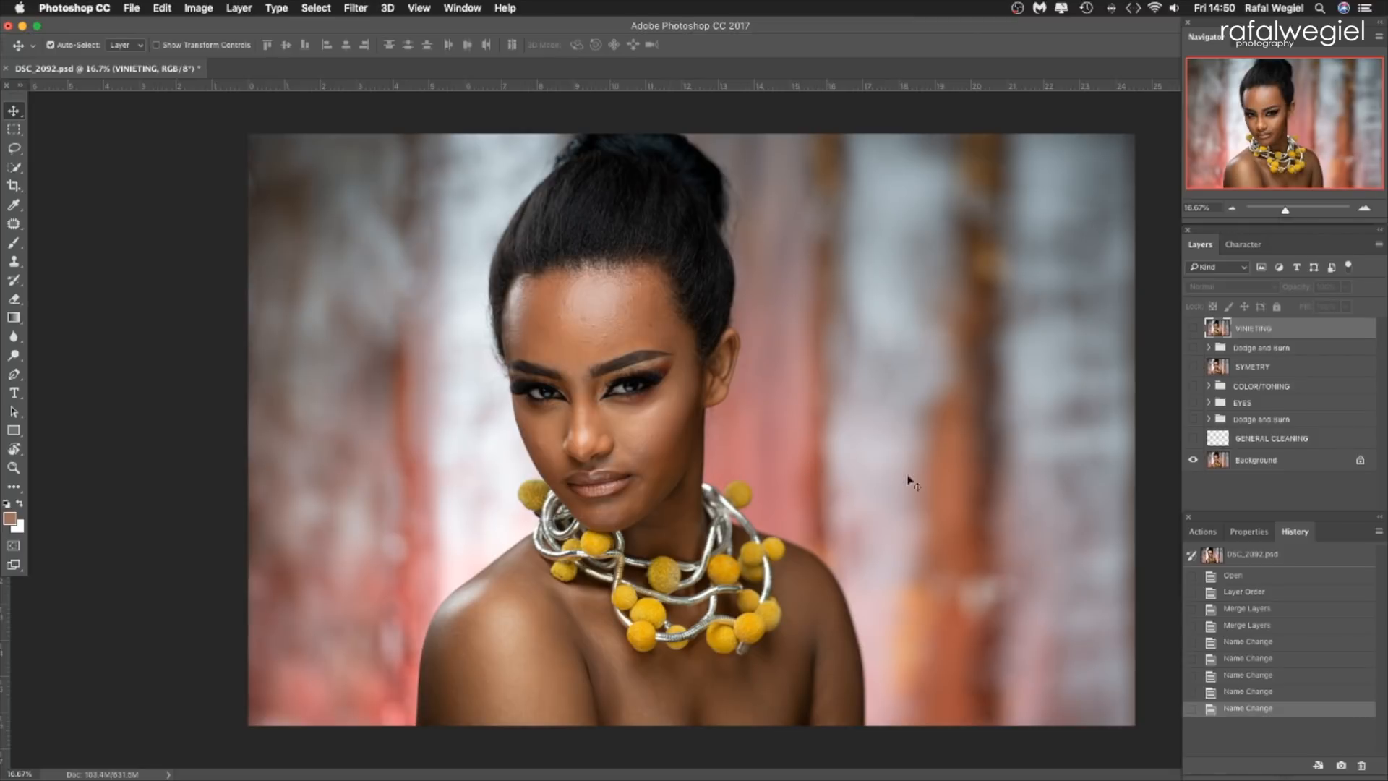
# Show the GENERAL CLEANING layer above the Background and inspect the cleaned skin on the face.
pyautogui.click(1364, 209)
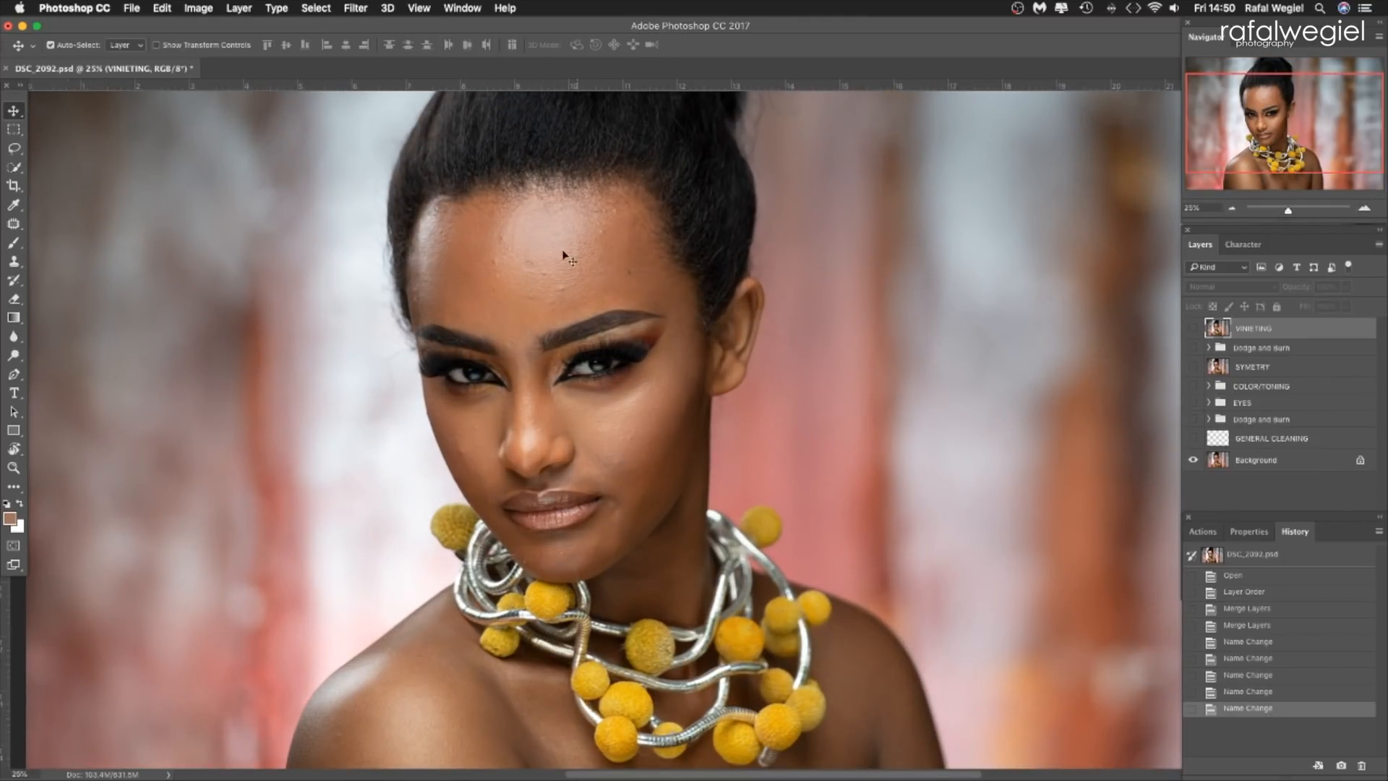
pyautogui.moveTo(1252, 148); pyautogui.dragTo(1236, 177)
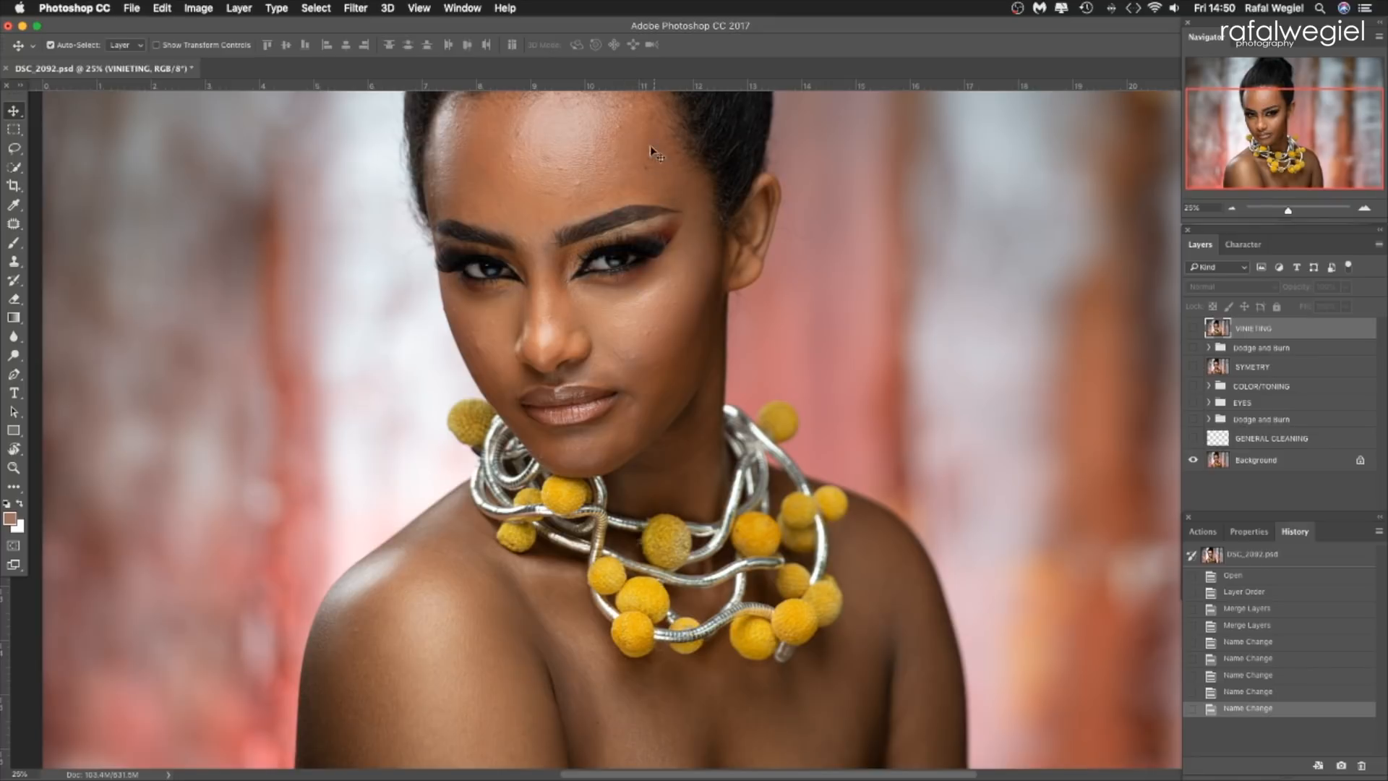
pyautogui.moveTo(1205, 168); pyautogui.dragTo(1140, 154)
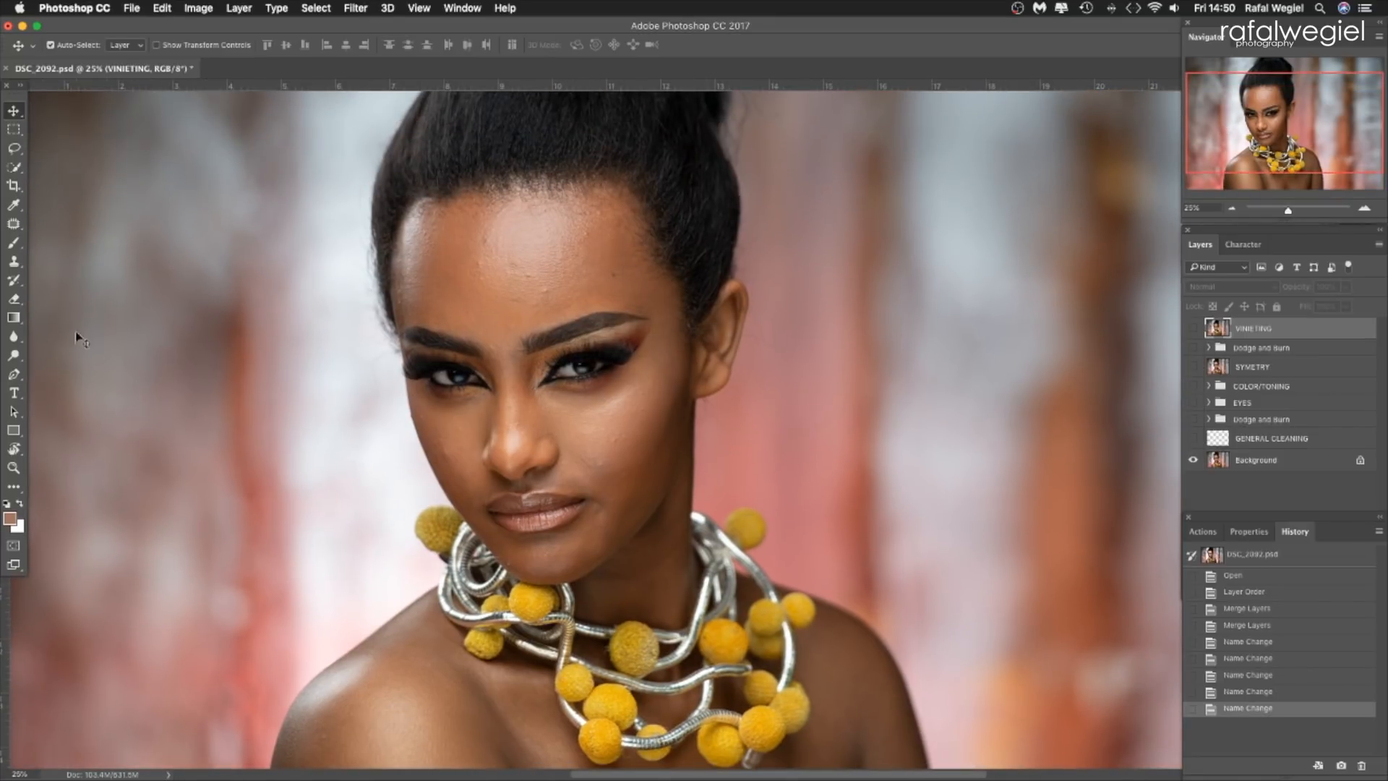
pyautogui.click(15, 244)
pyautogui.press('v')
pyautogui.click(1194, 439)
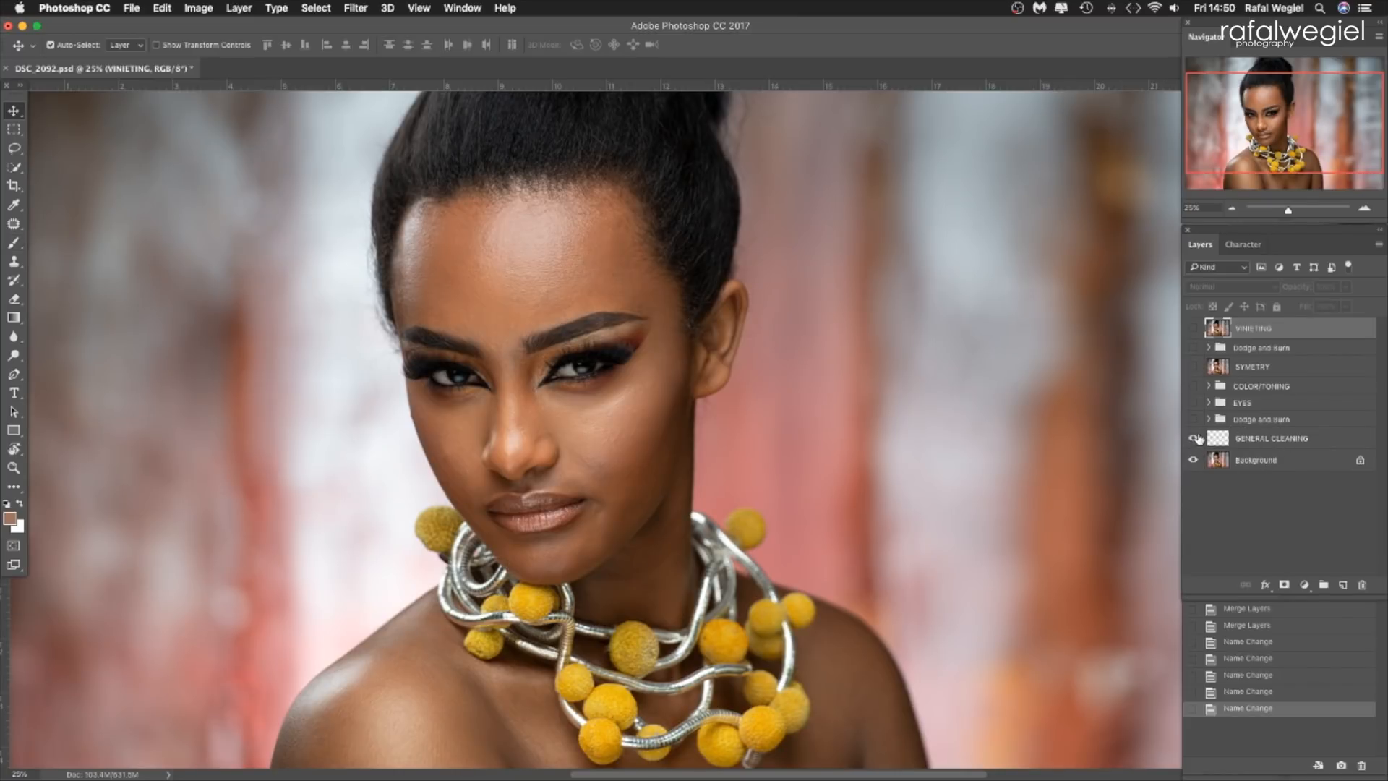
pyautogui.click(1365, 208)
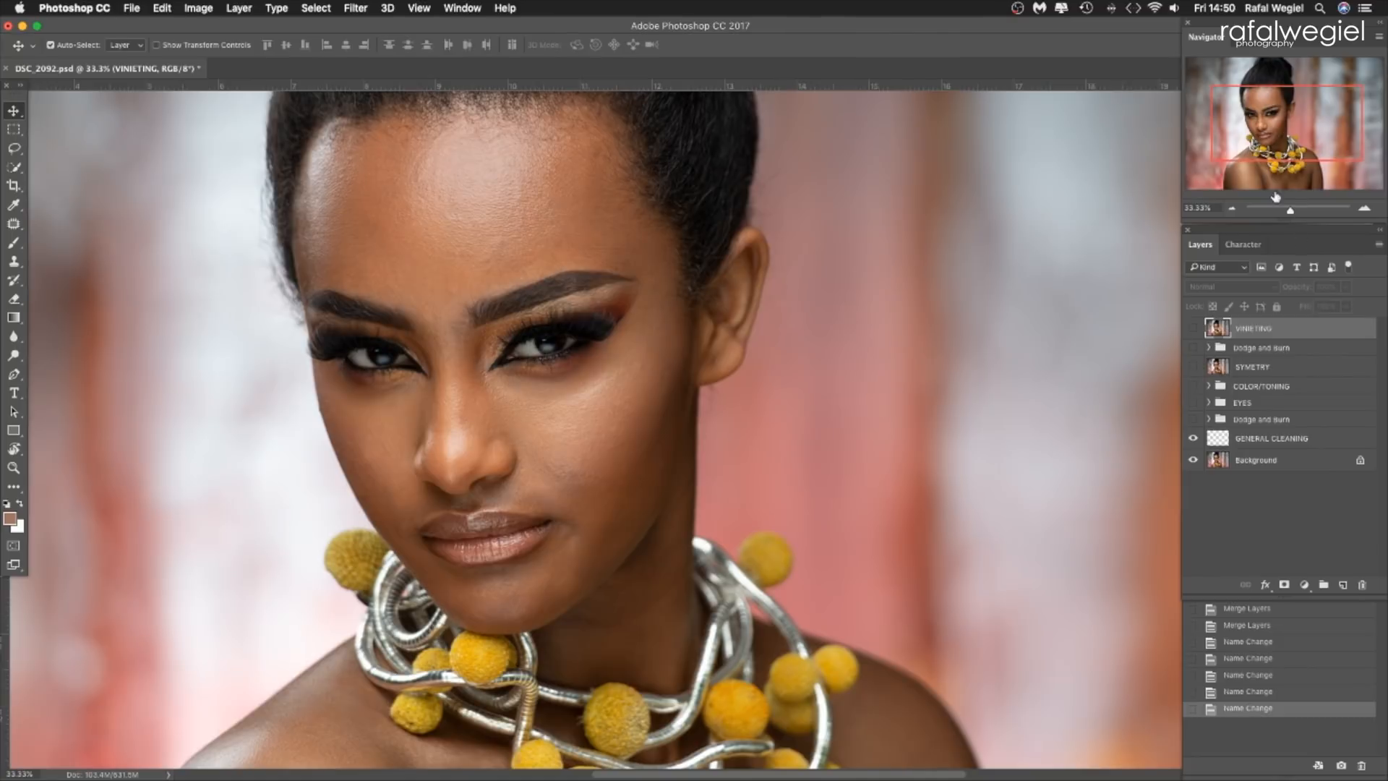
pyautogui.click(1232, 208)
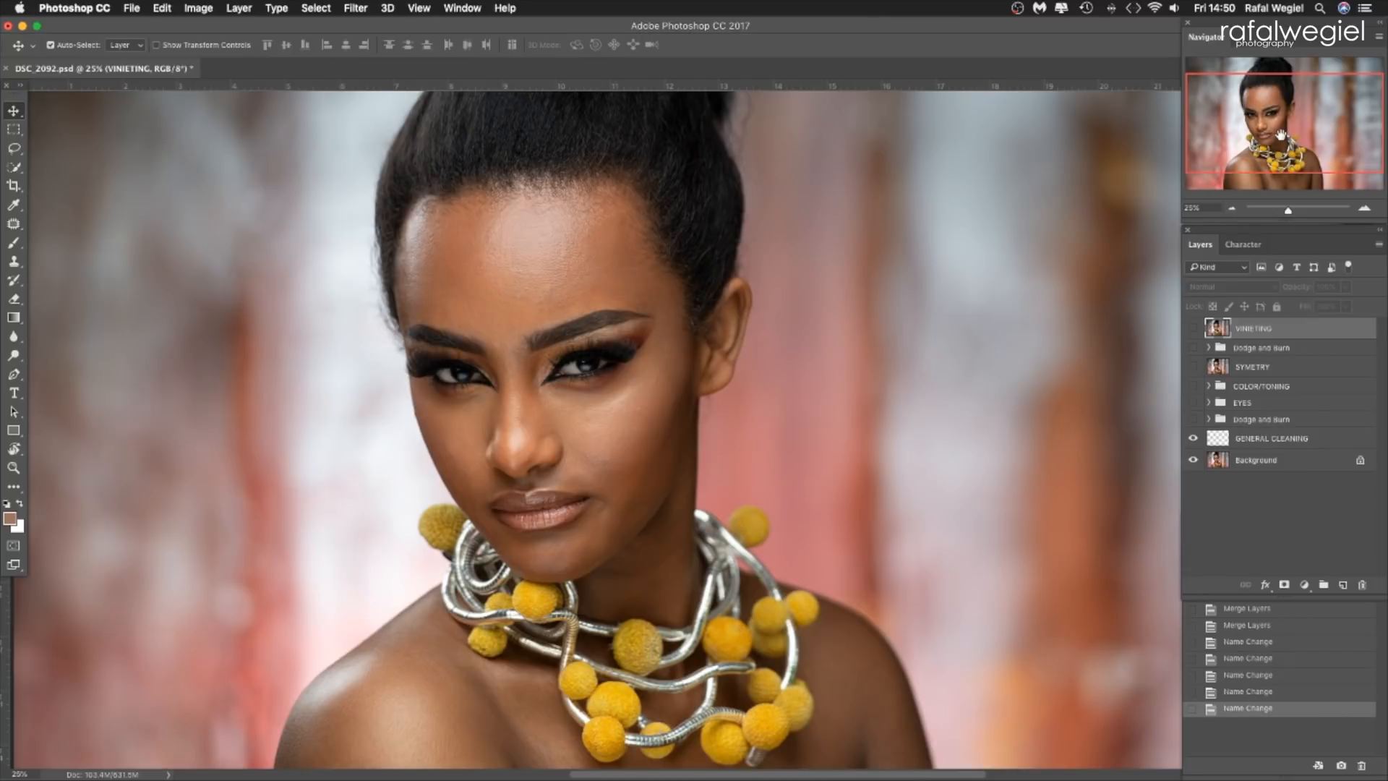
# Show the Dodge and Burn group above GENERAL CLEANING, reviewing its Burn and Dodge layers and comparing the portrait with and without it.
pyautogui.click(1193, 419)
pyautogui.click(1208, 419)
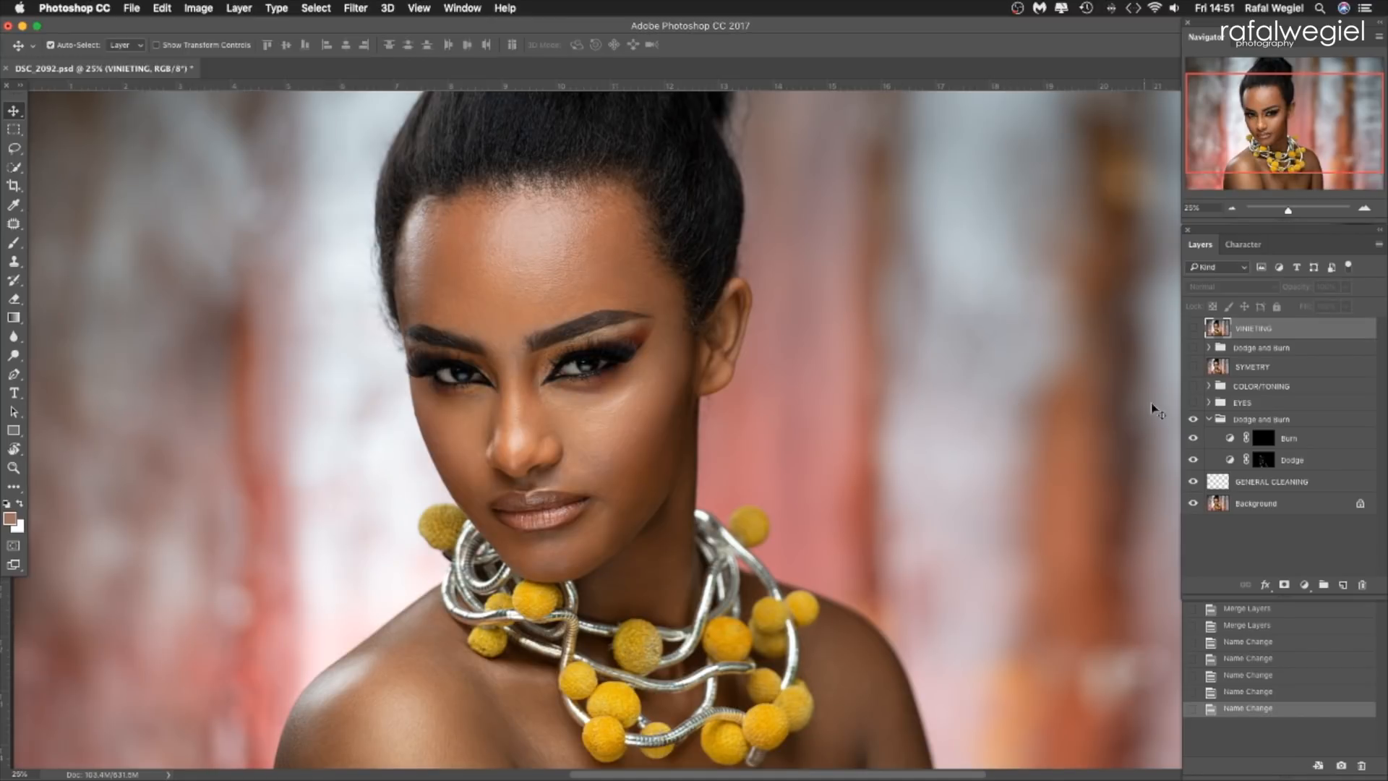
pyautogui.click(1209, 420)
pyautogui.click(1194, 419)
pyautogui.click(1193, 419)
pyautogui.click(1209, 420)
pyautogui.click(1208, 420)
pyautogui.click(1193, 420)
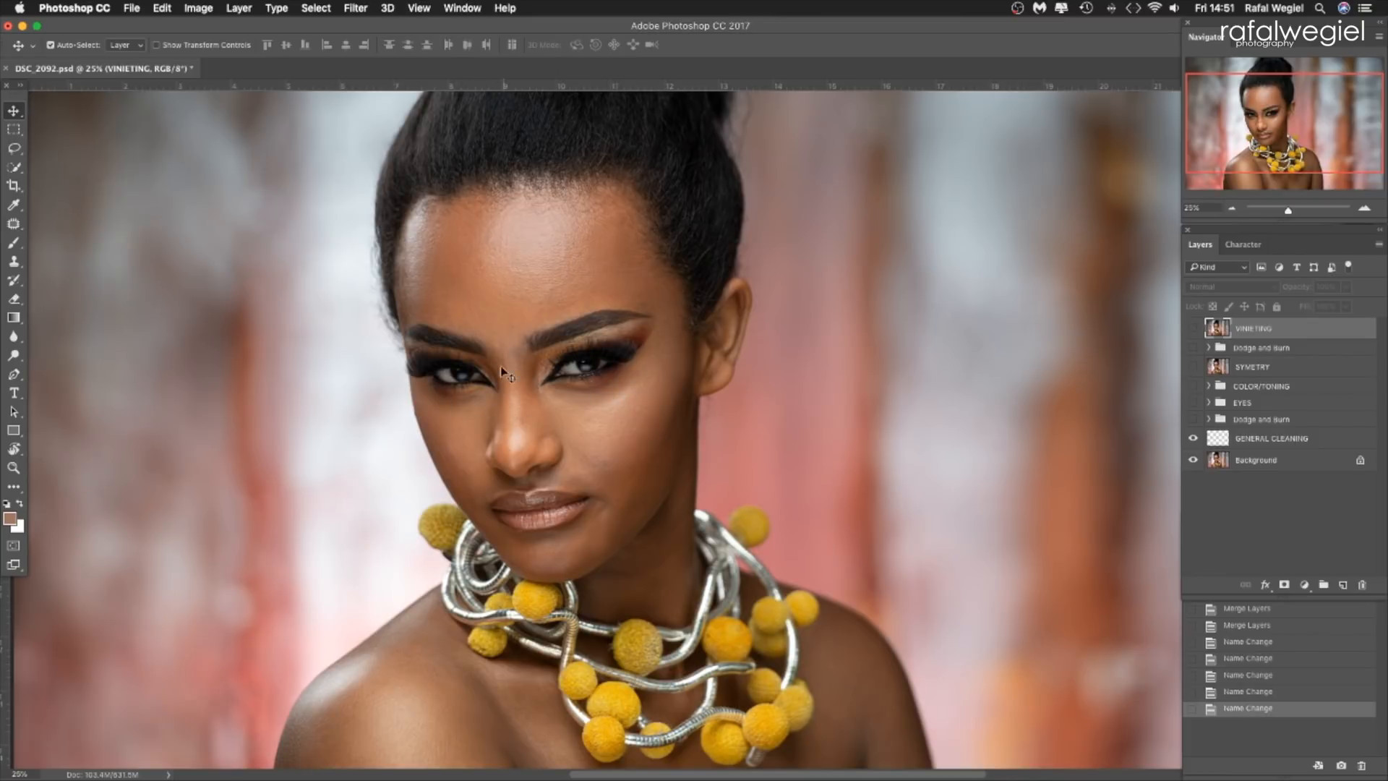
pyautogui.click(1193, 420)
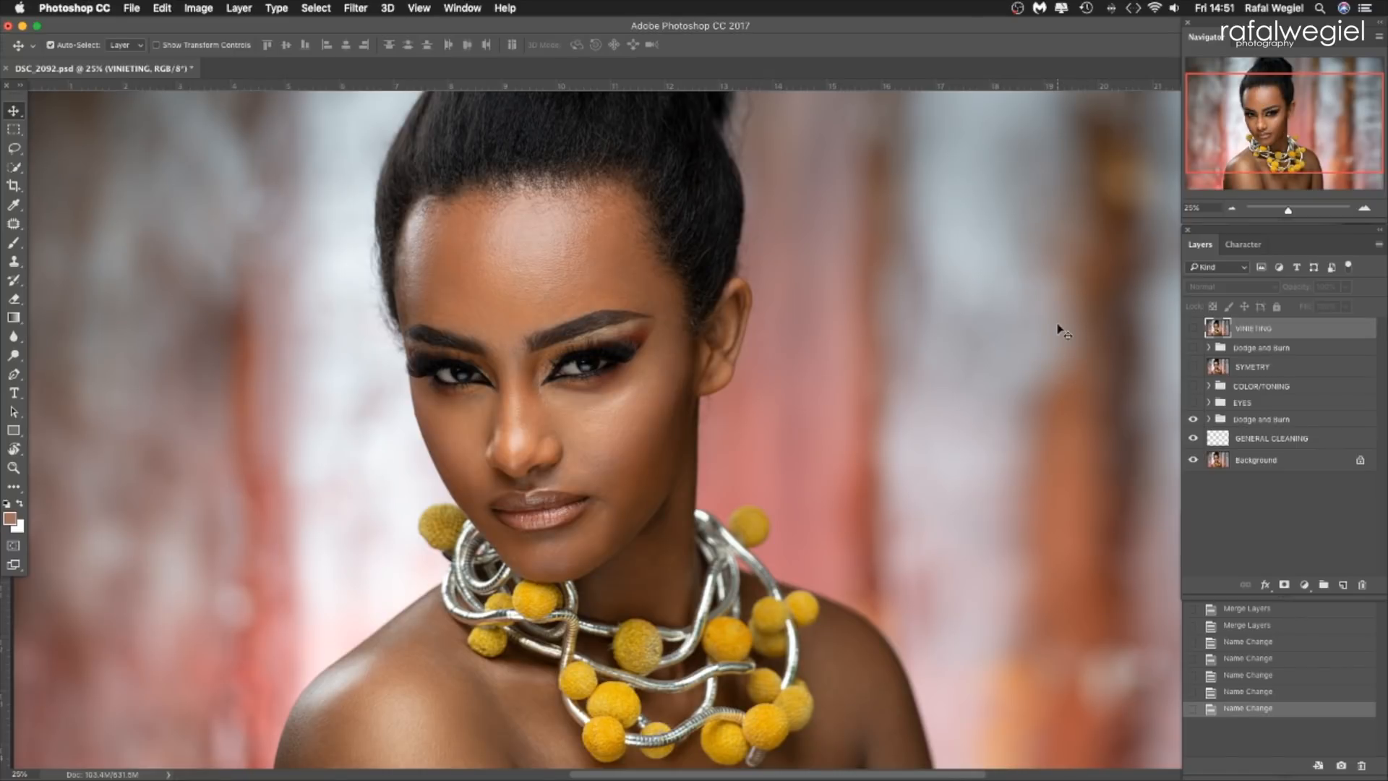
# Show the EYES group and compare the eyes up close with and without it.
pyautogui.click(1193, 403)
pyautogui.click(1193, 402)
pyautogui.click(1364, 208)
pyautogui.moveTo(1314, 211); pyautogui.dragTo(1292, 208)
pyautogui.moveTo(1279, 143); pyautogui.dragTo(1259, 137)
pyautogui.click(1365, 208)
pyautogui.click(1364, 208)
pyautogui.click(1192, 403)
pyautogui.click(1193, 403)
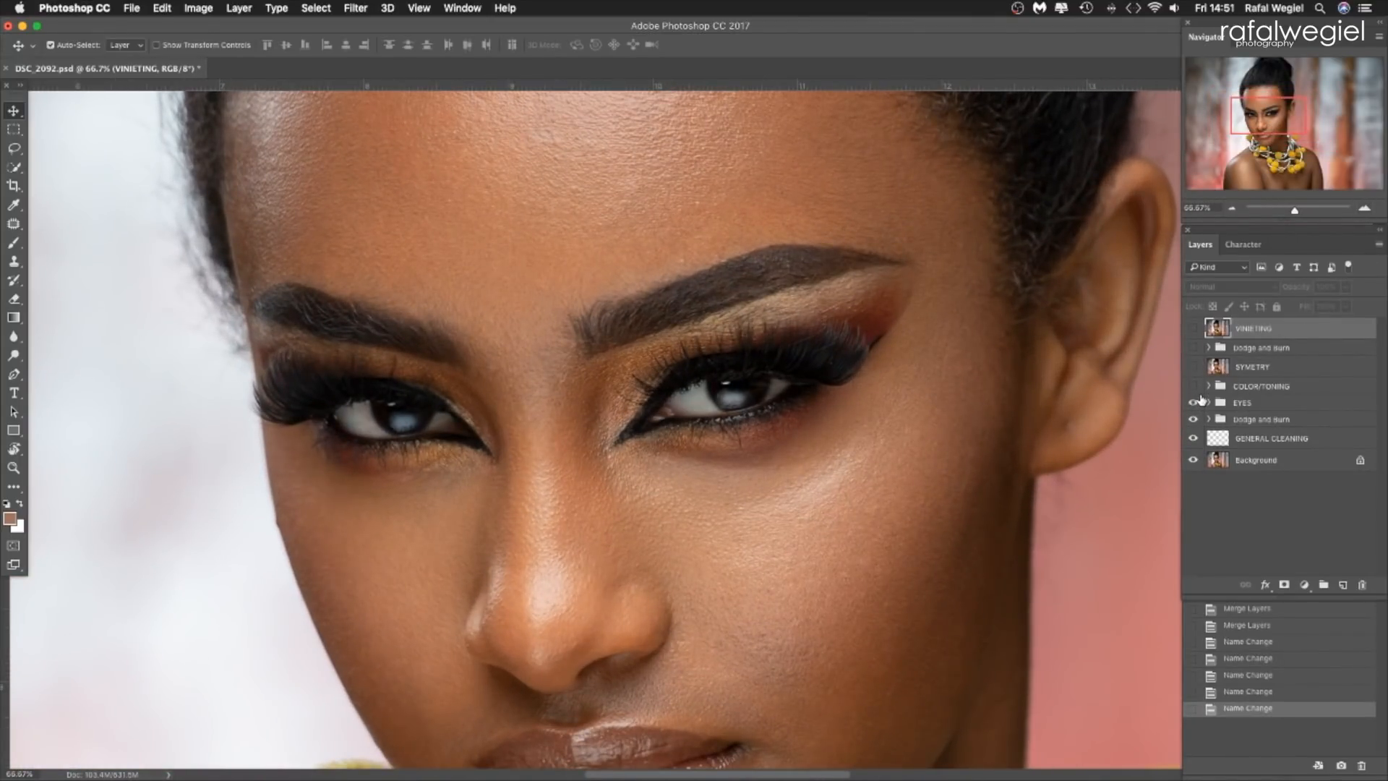
# Show the COLOR/TONING group and review the adjustment layers it contains.
pyautogui.click(1231, 209)
pyautogui.click(1229, 209)
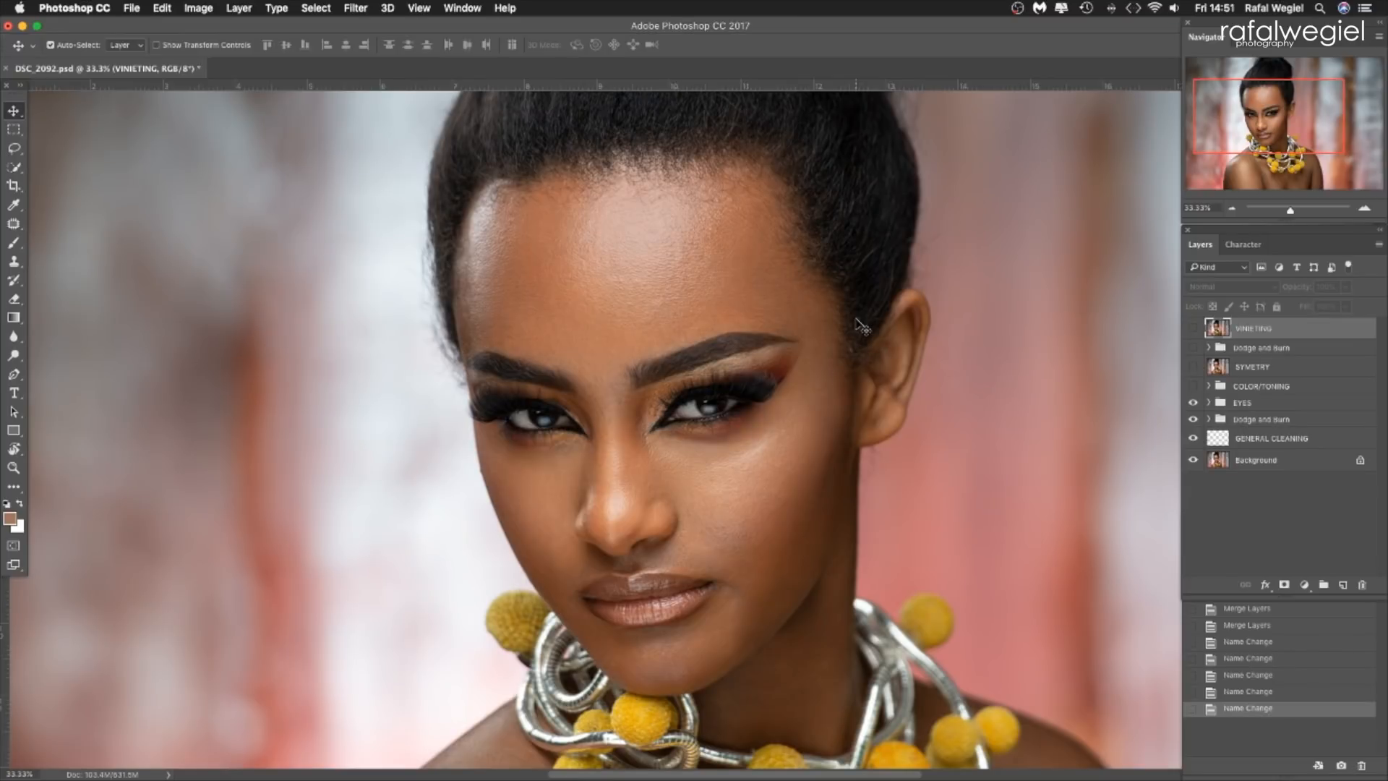
pyautogui.click(1232, 208)
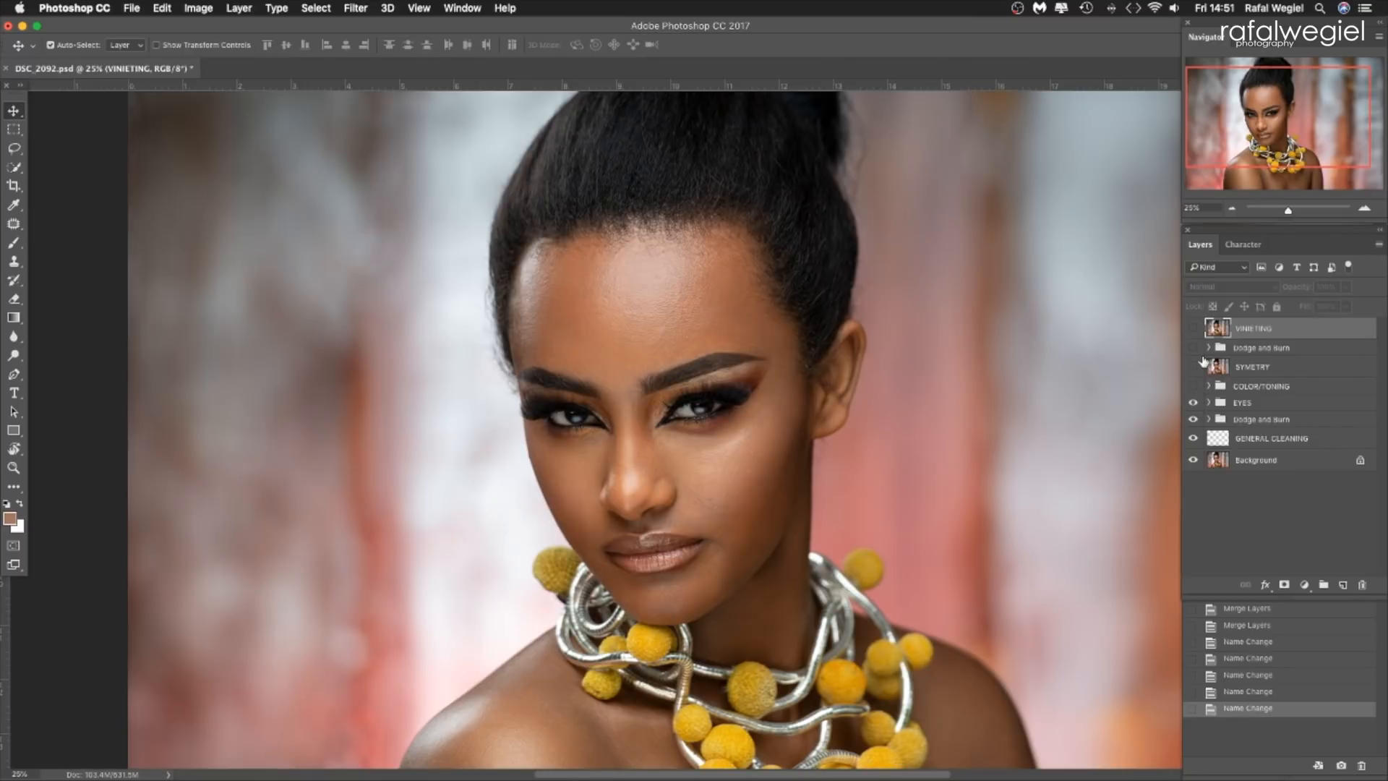
pyautogui.click(1192, 386)
pyautogui.press('super+minus')
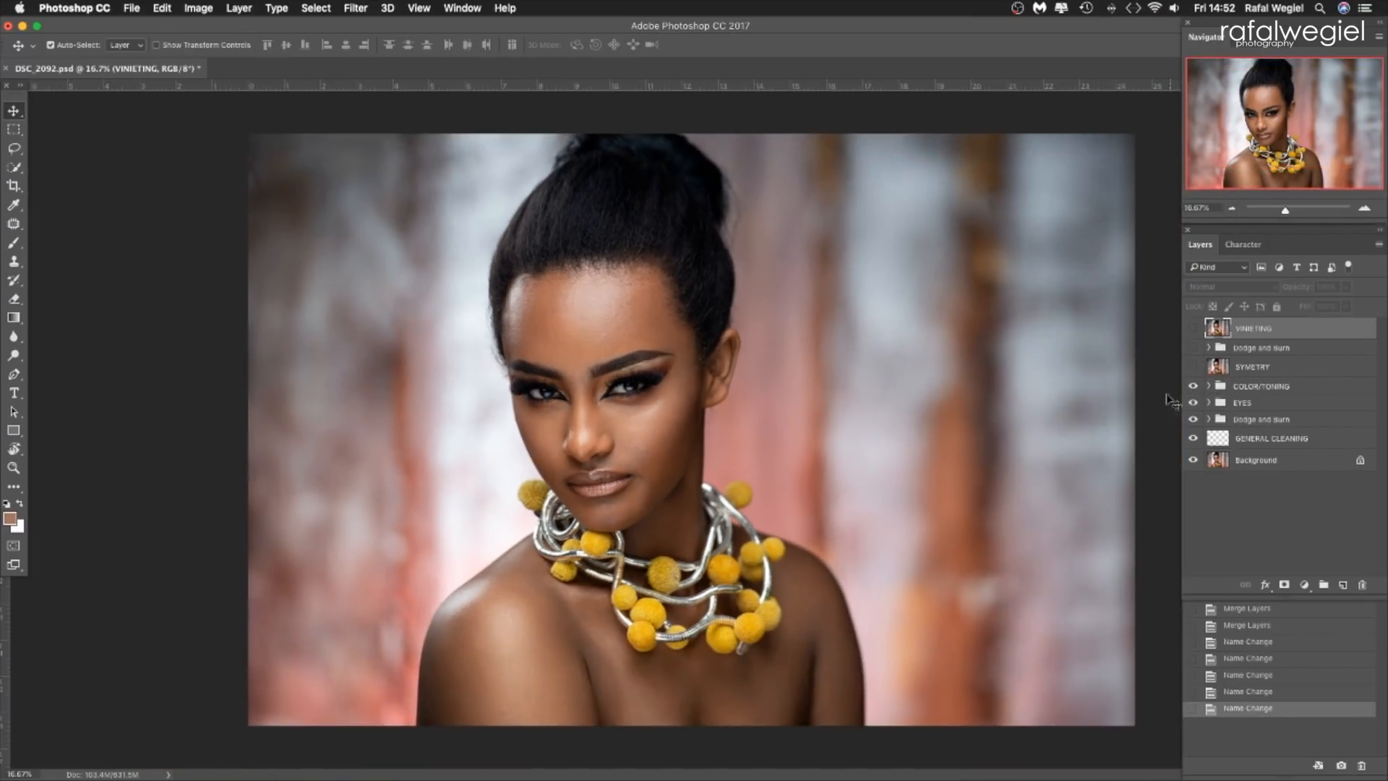
pyautogui.click(1209, 386)
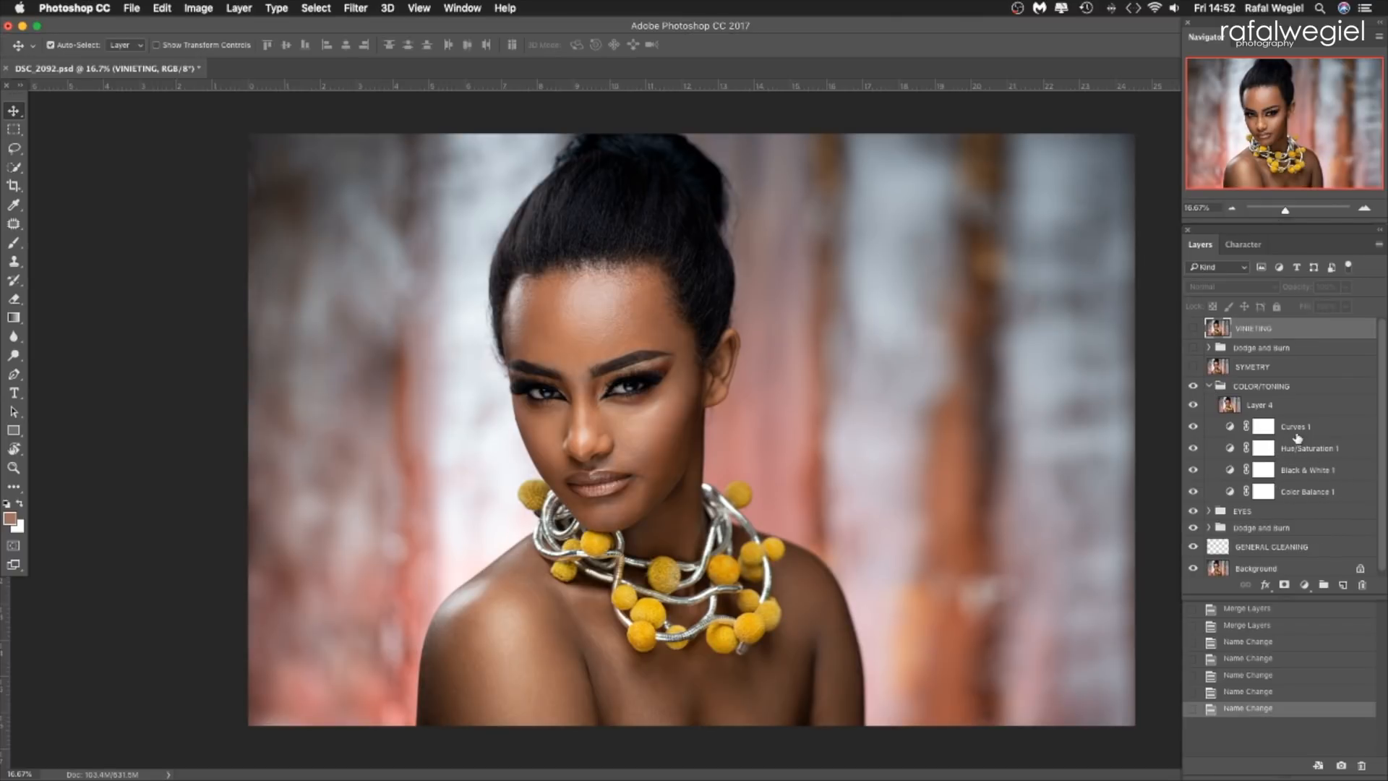
pyautogui.click(1213, 385)
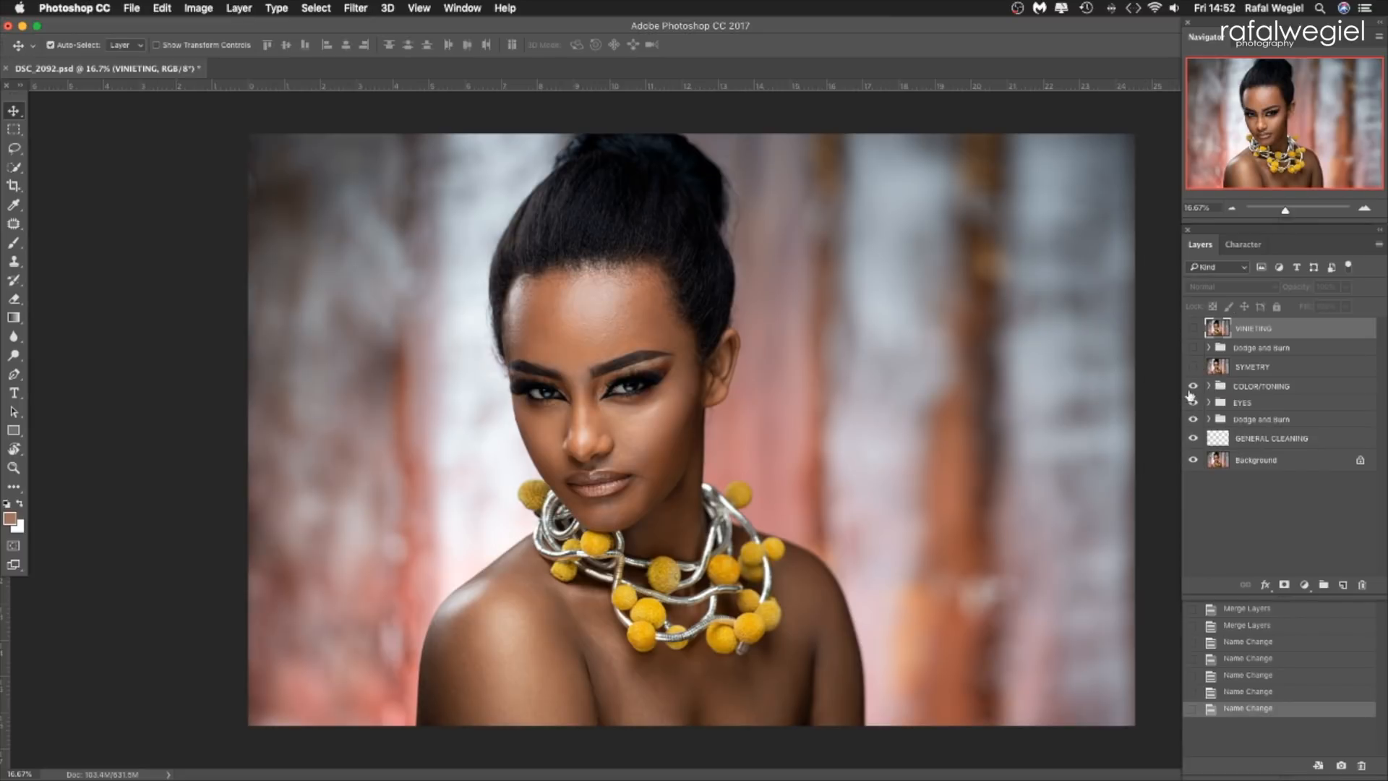
# Compare the whole portrait with and without the COLOR/TONING group, leaving the group visible.
pyautogui.click(1193, 387)
pyautogui.click(1193, 387)
pyautogui.click(1194, 387)
pyautogui.click(1194, 387)
pyautogui.click(358, 8)
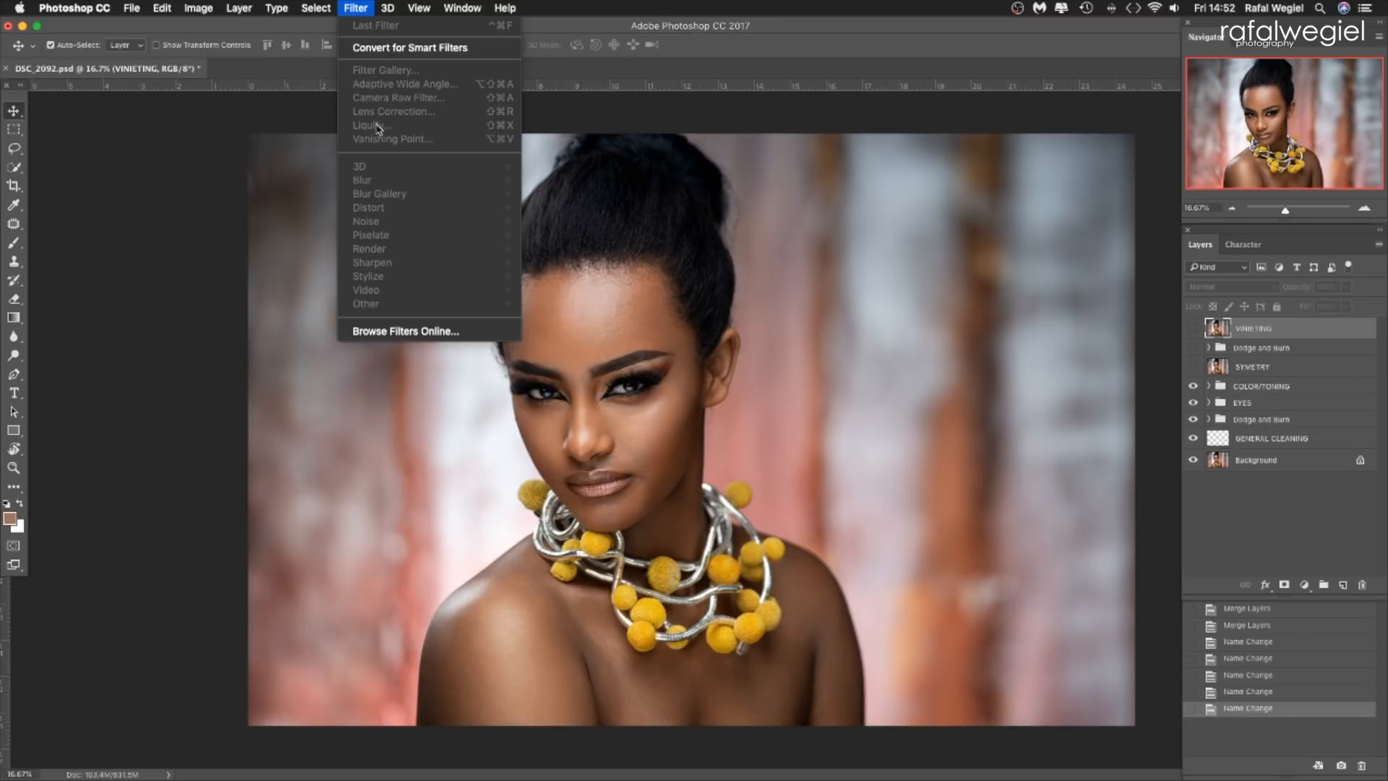
pyautogui.click(576, 29)
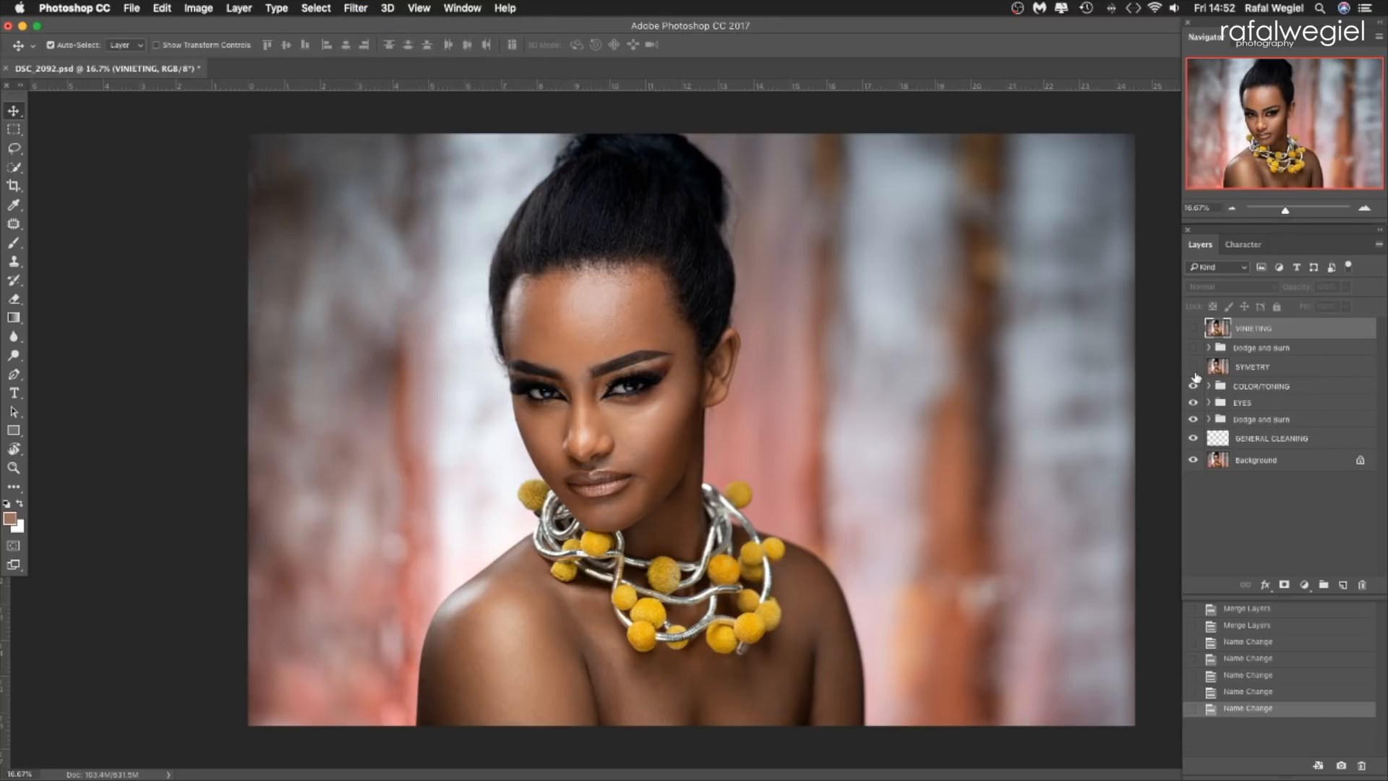
# Show the SYMETRY layer, comparing the portrait with and without it.
pyautogui.click(1195, 366)
pyautogui.click(1194, 366)
pyautogui.click(1194, 367)
pyautogui.click(1194, 367)
pyautogui.click(1194, 366)
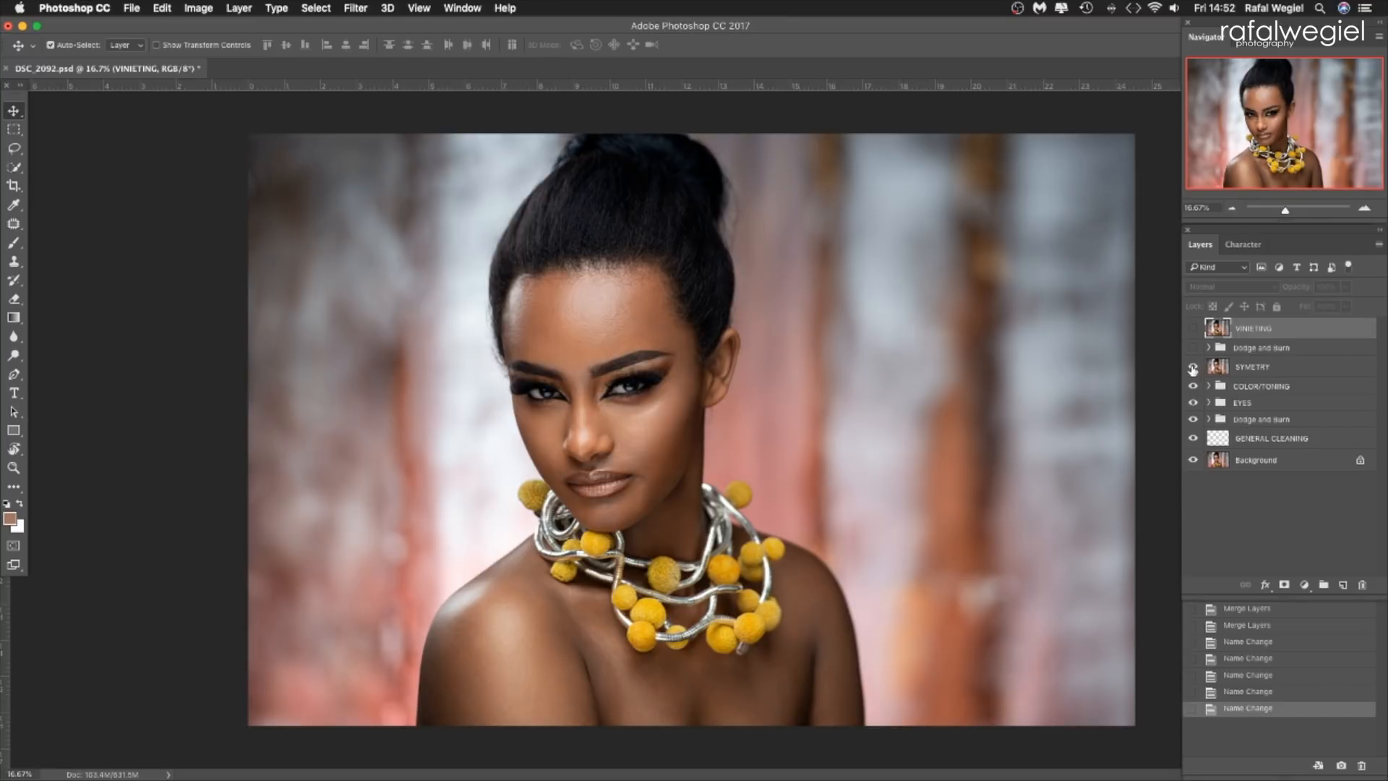
pyautogui.click(1194, 369)
pyautogui.click(1193, 368)
# Show the Dodge and Burn group above SYMETRY, comparing the portrait with and without it, and show the VINIETING layer.
pyautogui.click(1196, 350)
pyautogui.click(1195, 350)
pyautogui.click(1194, 349)
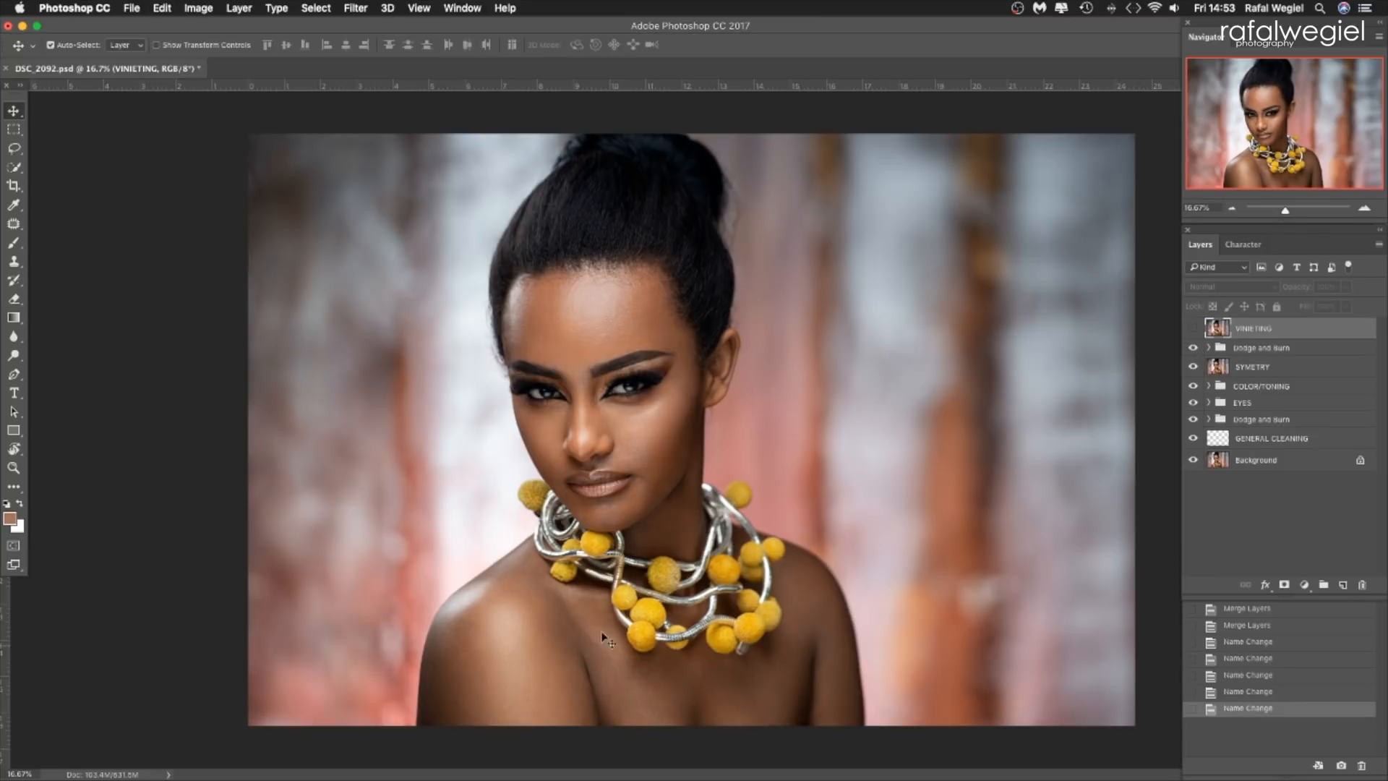
pyautogui.click(1194, 350)
pyautogui.click(1194, 350)
pyautogui.click(1194, 350)
pyautogui.click(1194, 350)
pyautogui.click(1194, 329)
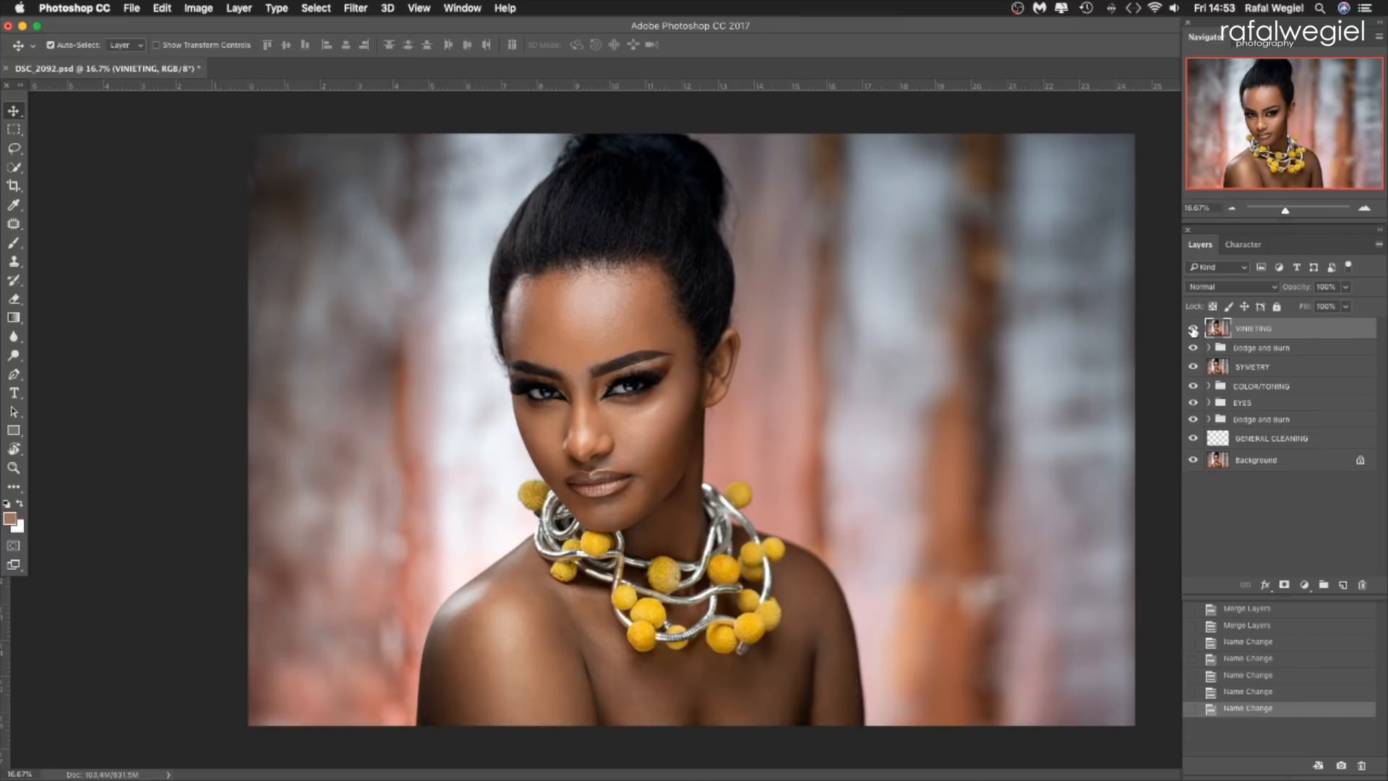
pyautogui.click(420, 8)
pyautogui.moveTo(356, 10)
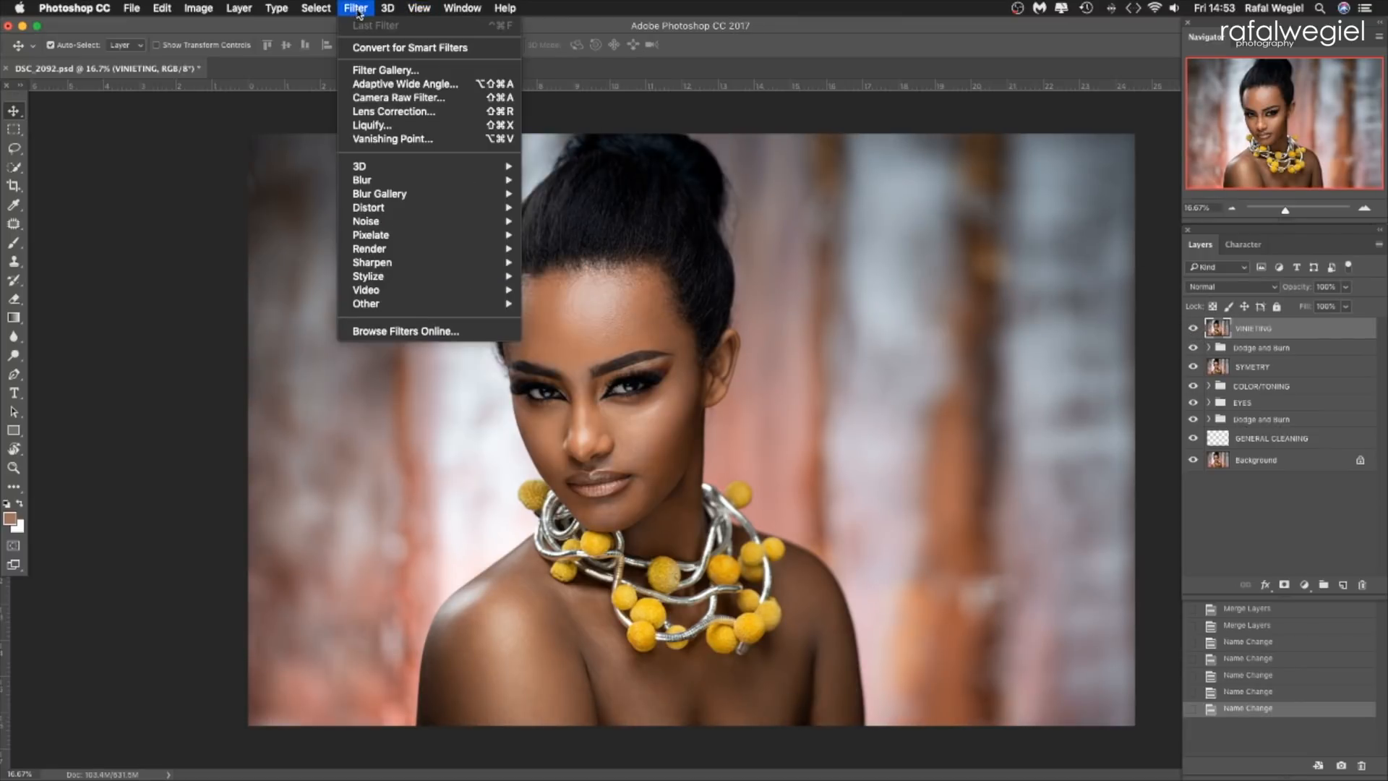
pyautogui.moveTo(417, 7)
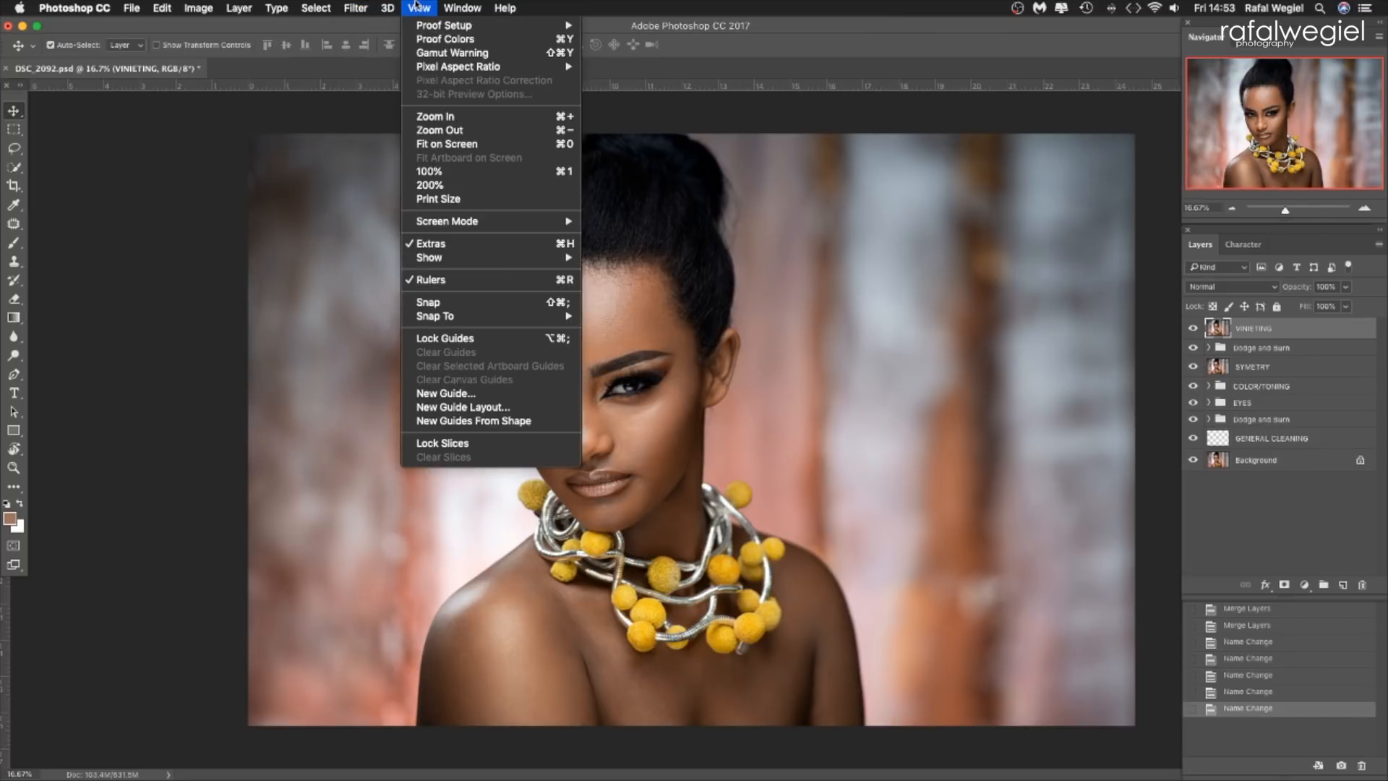
pyautogui.click(601, 10)
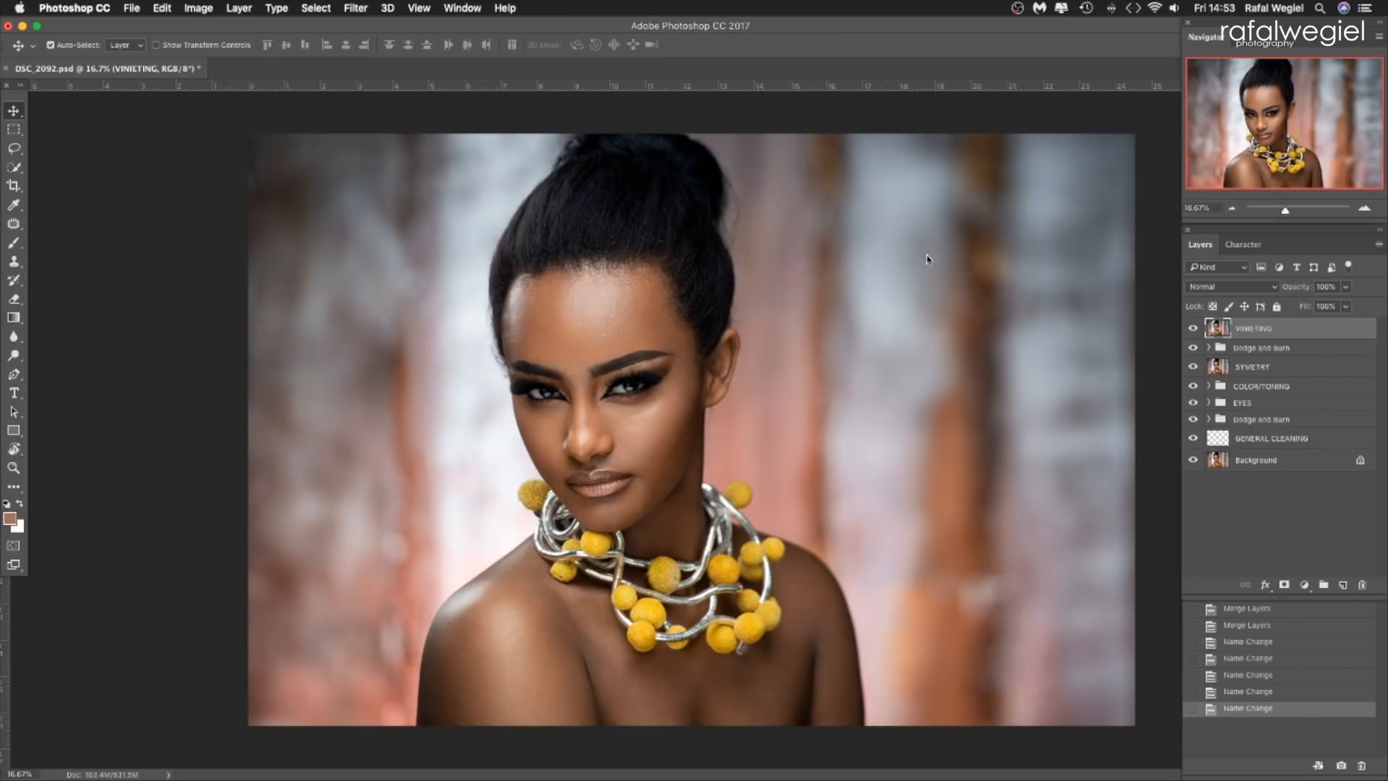
# Hide everything between VINIETING and Background, and switch VINIETING off and on to compare the original with the final retouch.
pyautogui.moveTo(1194, 438); pyautogui.dragTo(1197, 348)
pyautogui.click(1193, 328)
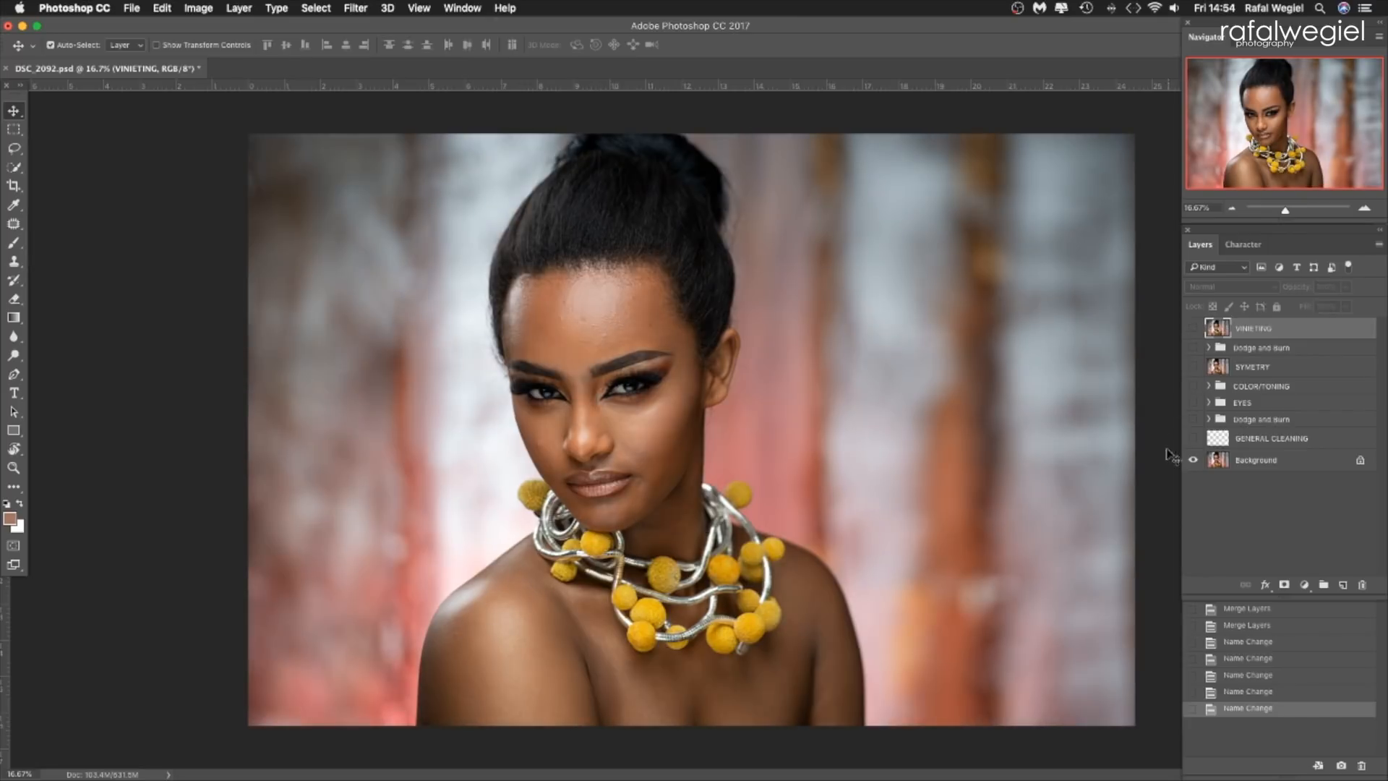
pyautogui.click(1194, 328)
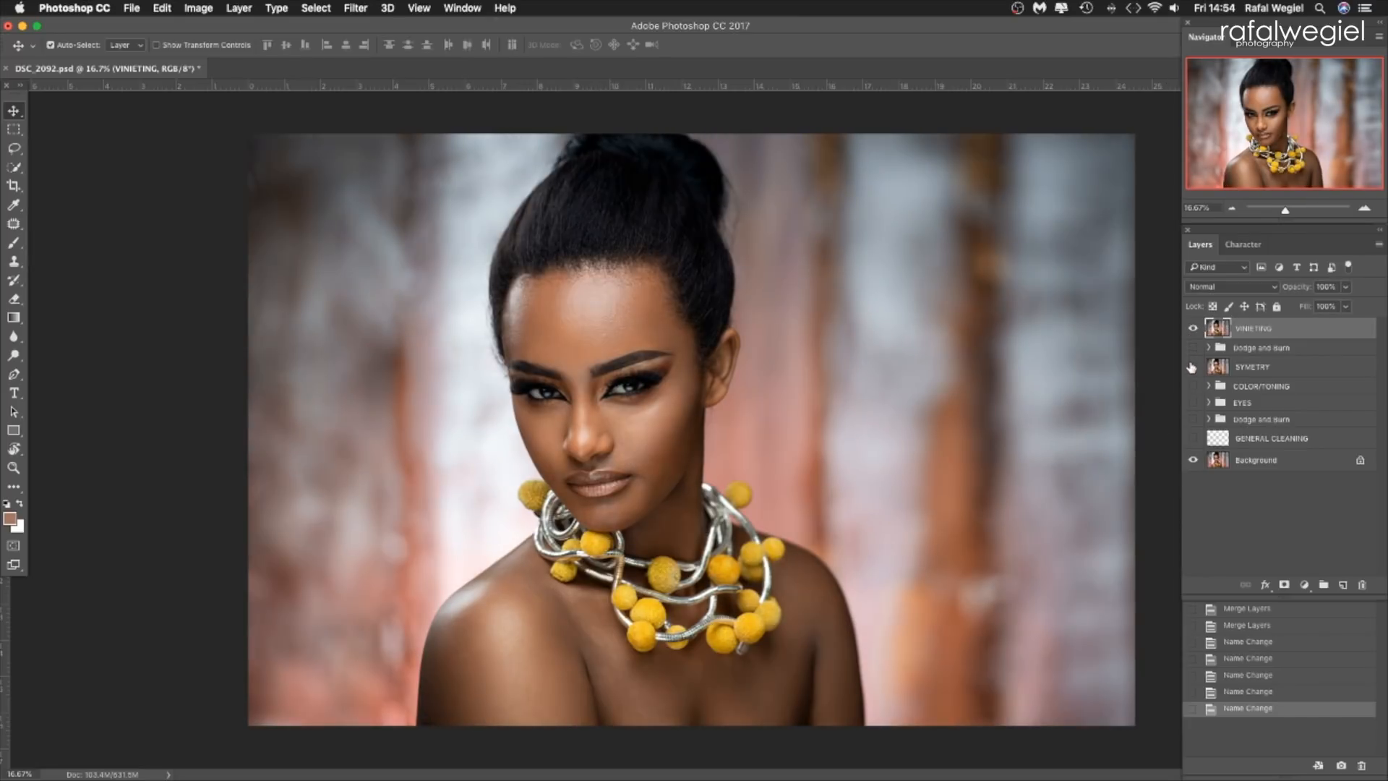
pyautogui.click(1193, 329)
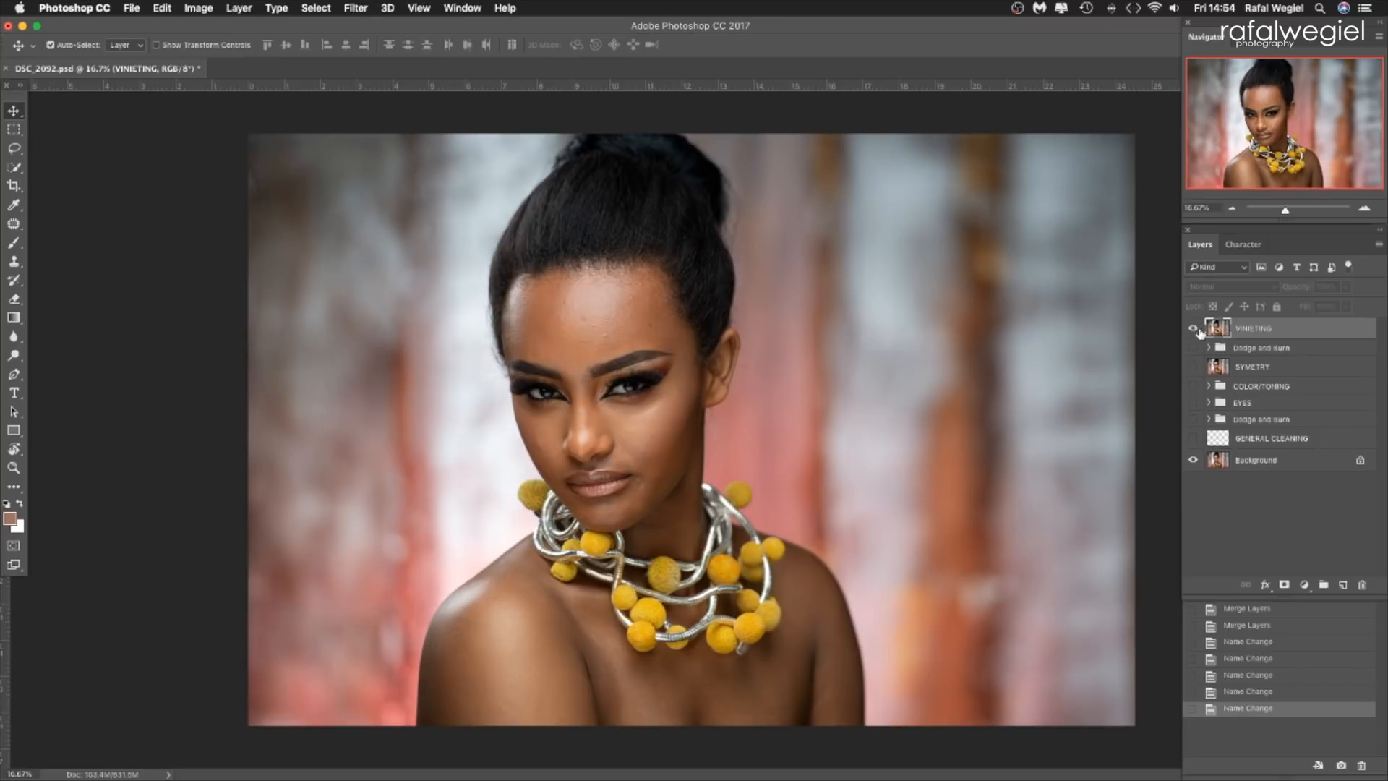
pyautogui.click(1194, 330)
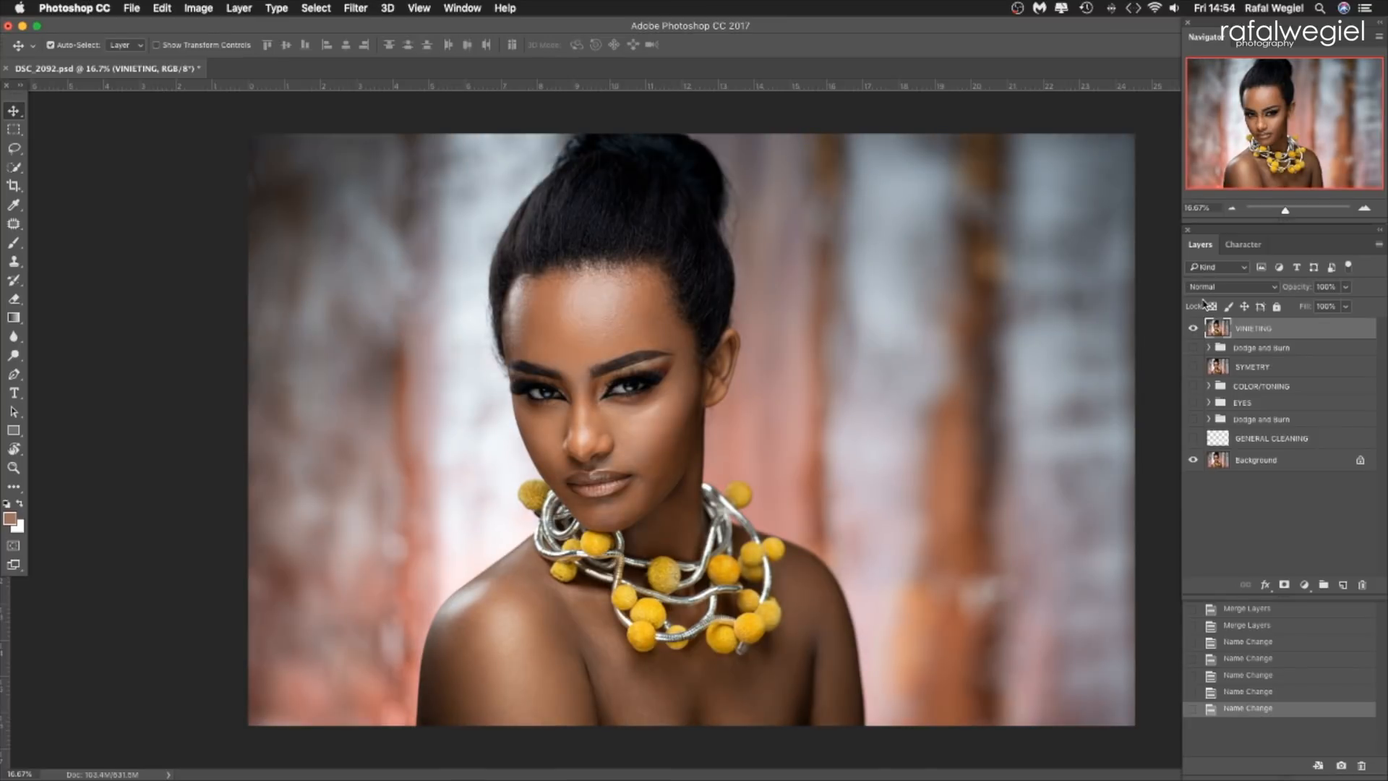